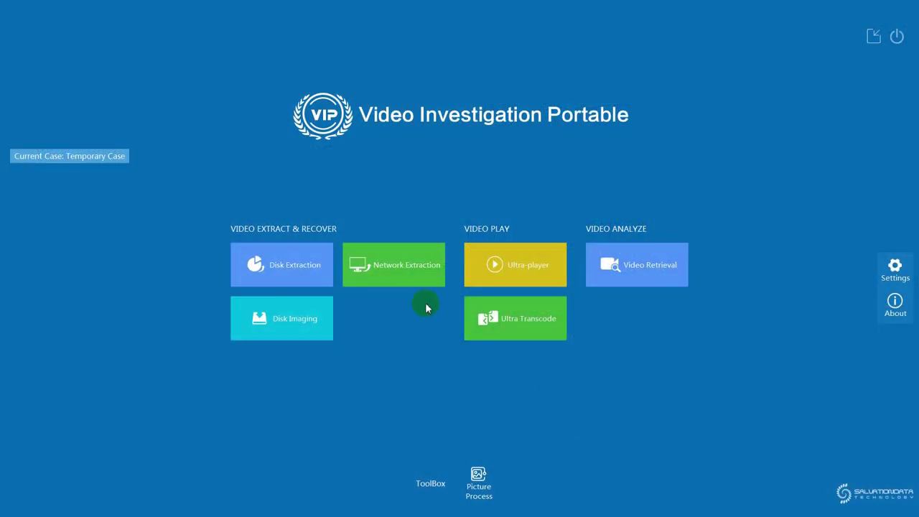
Step: Run a Standard Scan for CCTV DVRs in Network Extraction and stop it with the DaHua recorder listed
{"action": "left_click", "coordinate": [399, 275]}
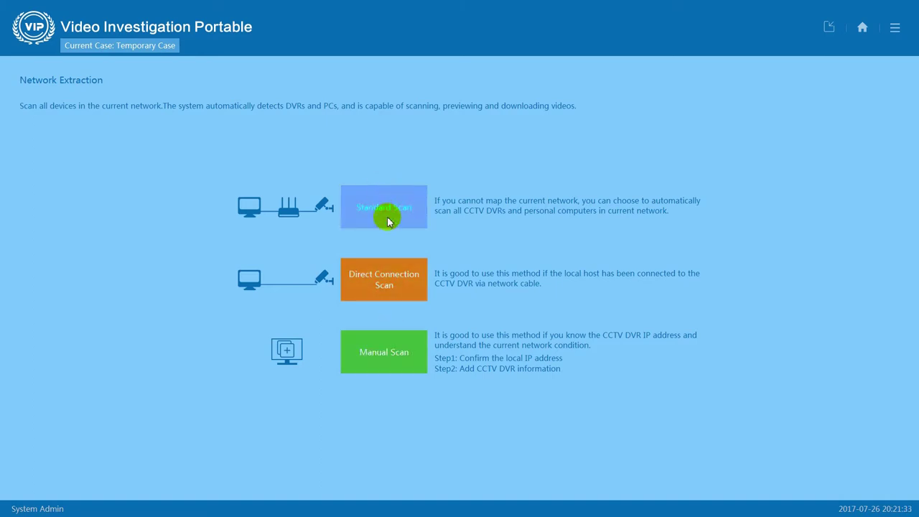
{"action": "left_click", "coordinate": [401, 281]}
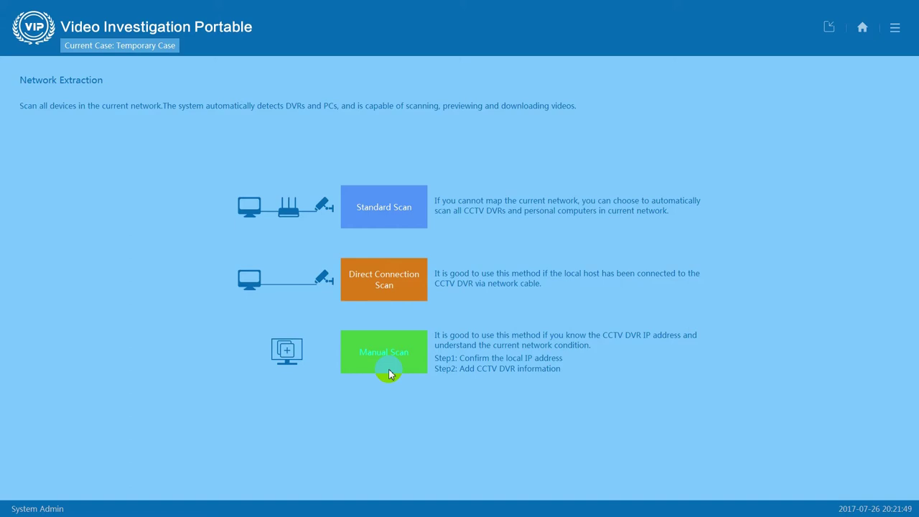
{"action": "left_click", "coordinate": [379, 273]}
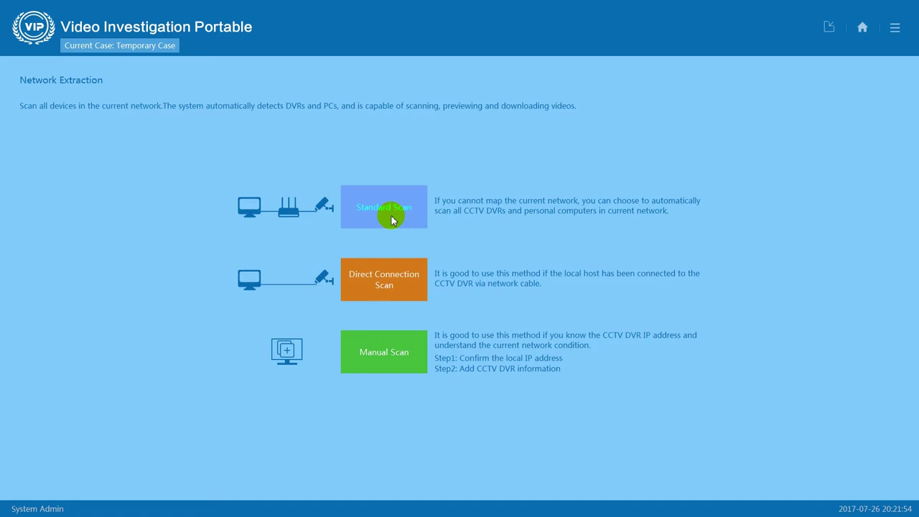
{"action": "left_click", "coordinate": [392, 221]}
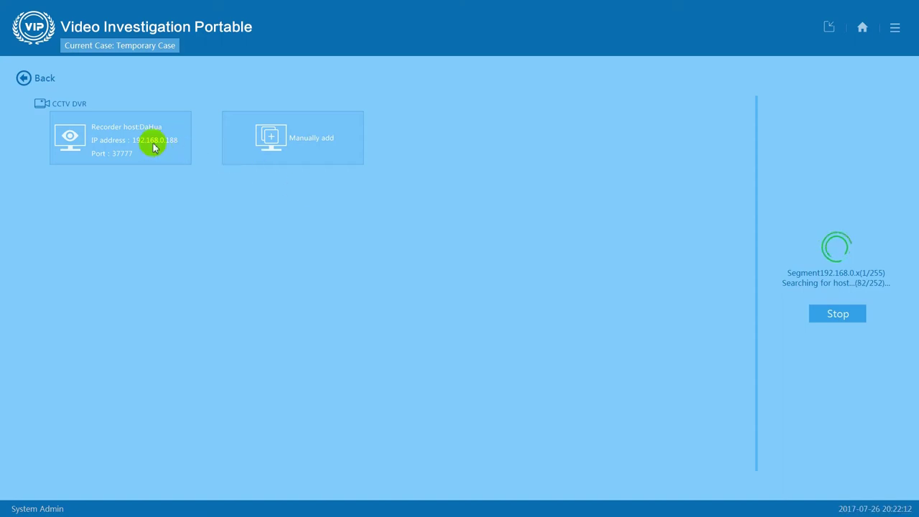
{"action": "left_click", "coordinate": [838, 316]}
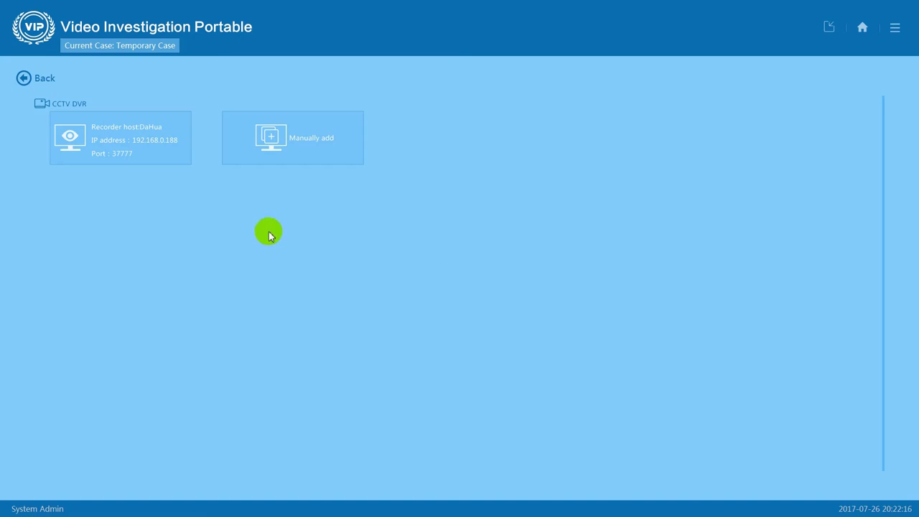
Step: Connect to the DaHua recorder using the Direct Connection method
{"action": "left_click", "coordinate": [138, 149]}
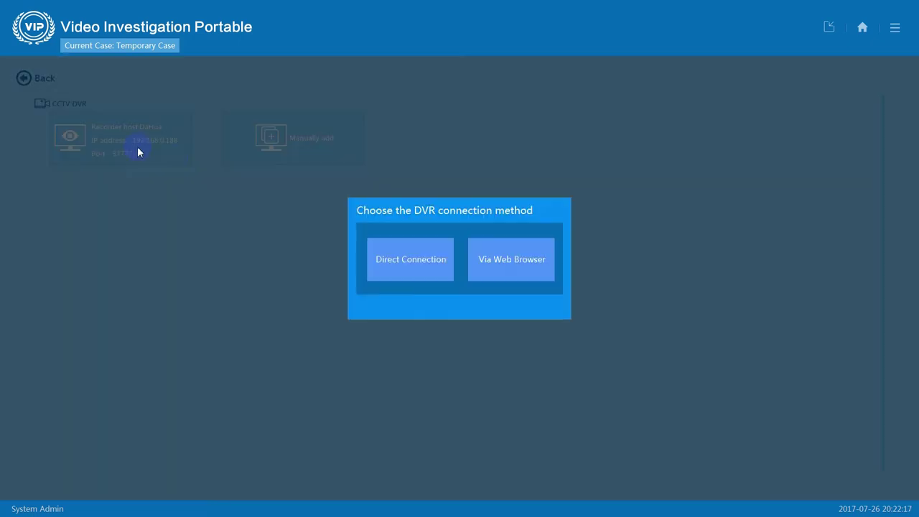
{"action": "left_click", "coordinate": [406, 260]}
{"action": "left_click", "coordinate": [459, 341]}
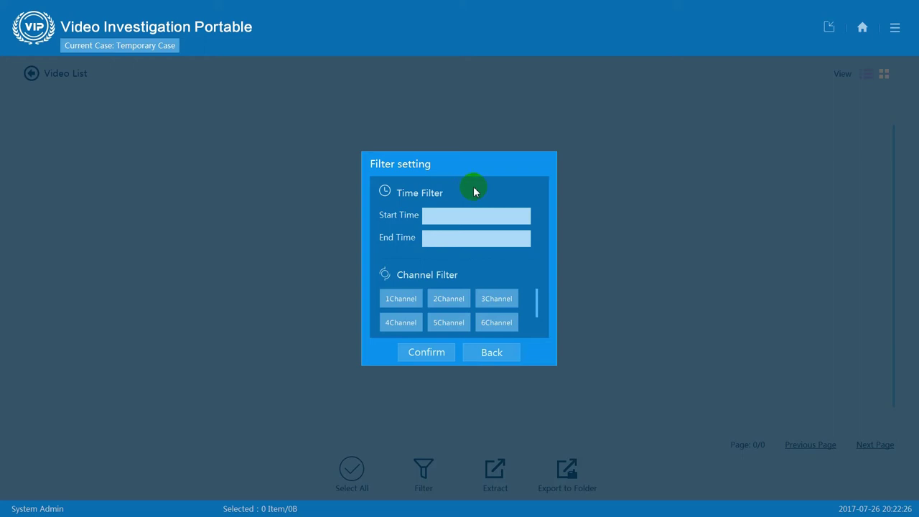
{"action": "left_click", "coordinate": [479, 220]}
{"action": "left_click", "coordinate": [479, 220]}
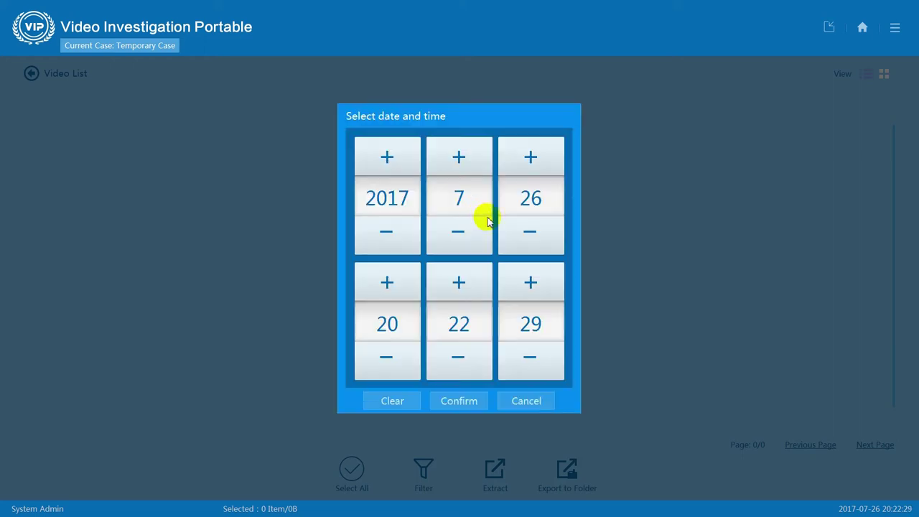
{"action": "left_click", "coordinate": [528, 232]}
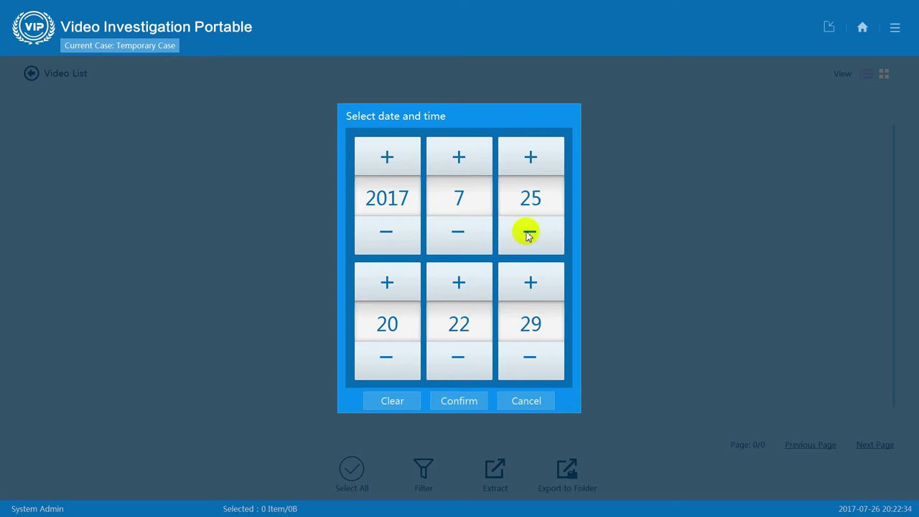
{"action": "left_click", "coordinate": [459, 401]}
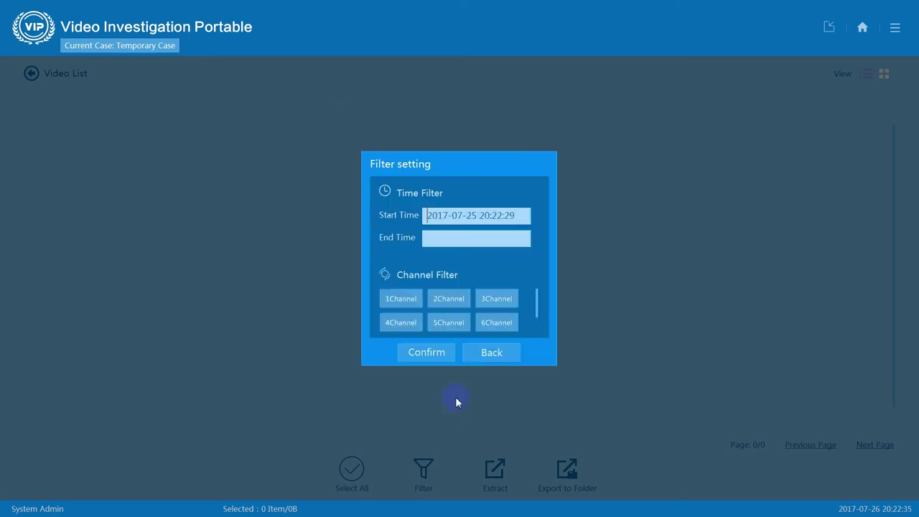
{"action": "left_click", "coordinate": [467, 240]}
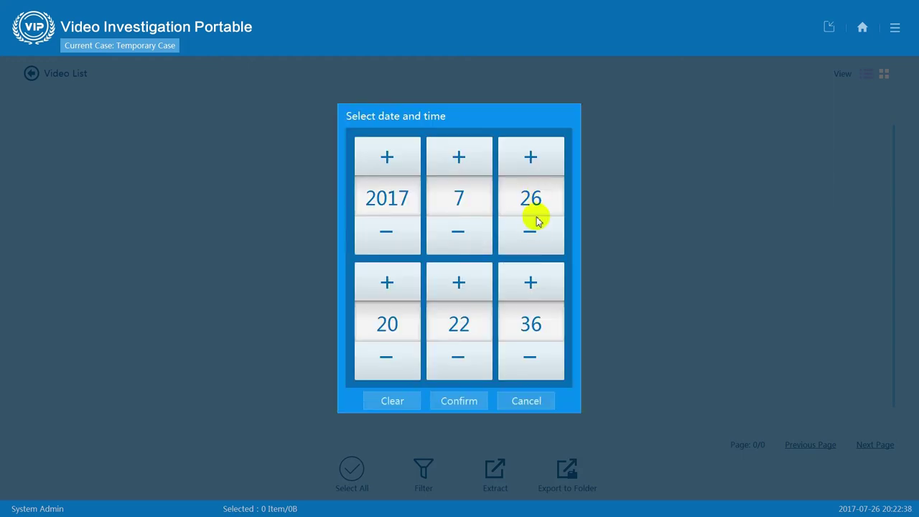
{"action": "left_click", "coordinate": [439, 399]}
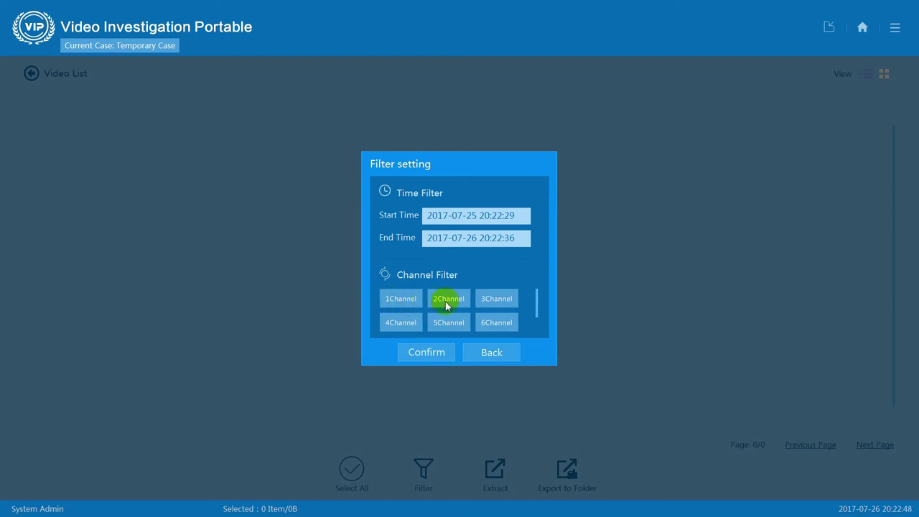
Step: Exclude channels 3 through 8 from the channel filter and apply the filter settings
{"action": "left_click", "coordinate": [494, 302]}
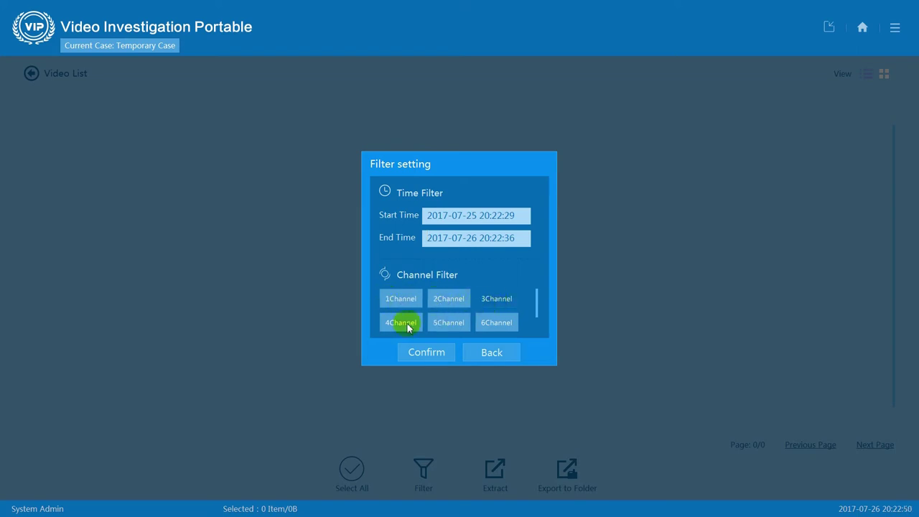
{"action": "left_click", "coordinate": [402, 323]}
{"action": "left_click", "coordinate": [448, 322]}
{"action": "left_click", "coordinate": [502, 322]}
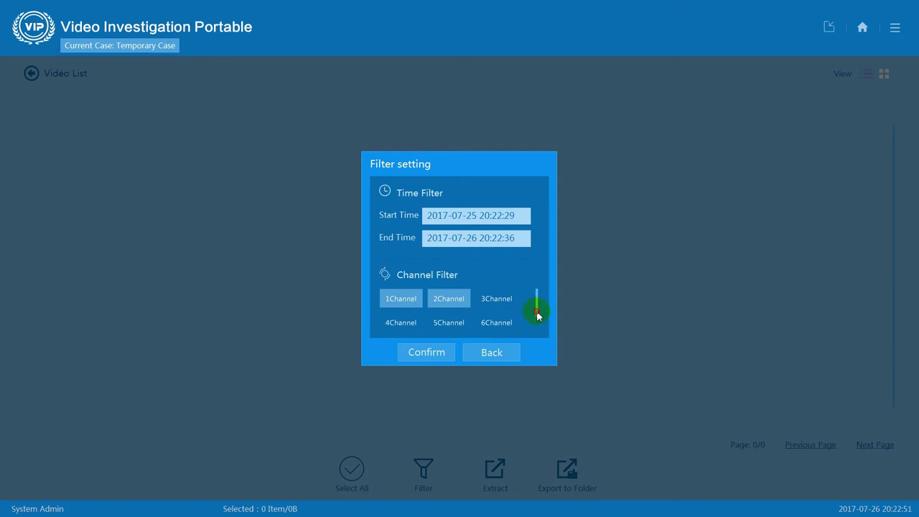
{"action": "scroll", "coordinate": [538, 313], "scroll_direction": "down", "scroll_amount": 1}
{"action": "left_click", "coordinate": [415, 322]}
{"action": "left_click", "coordinate": [452, 323]}
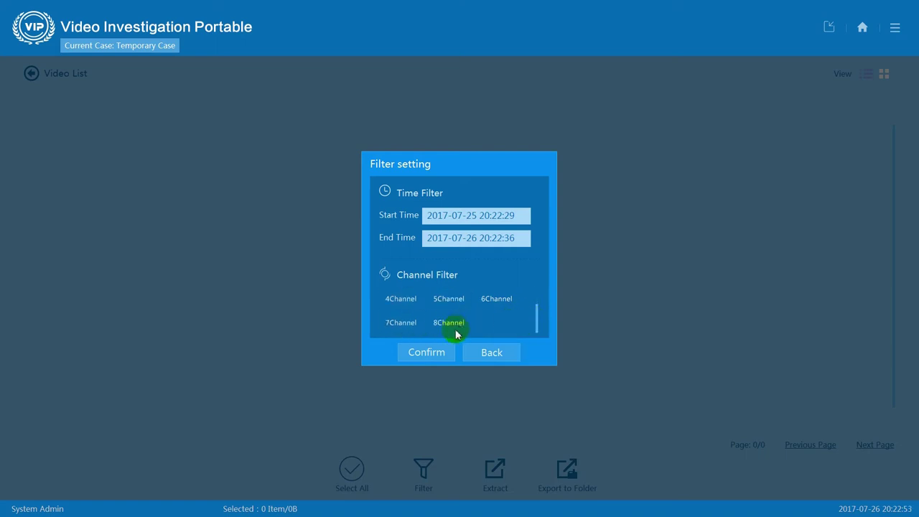
{"action": "left_click", "coordinate": [433, 350]}
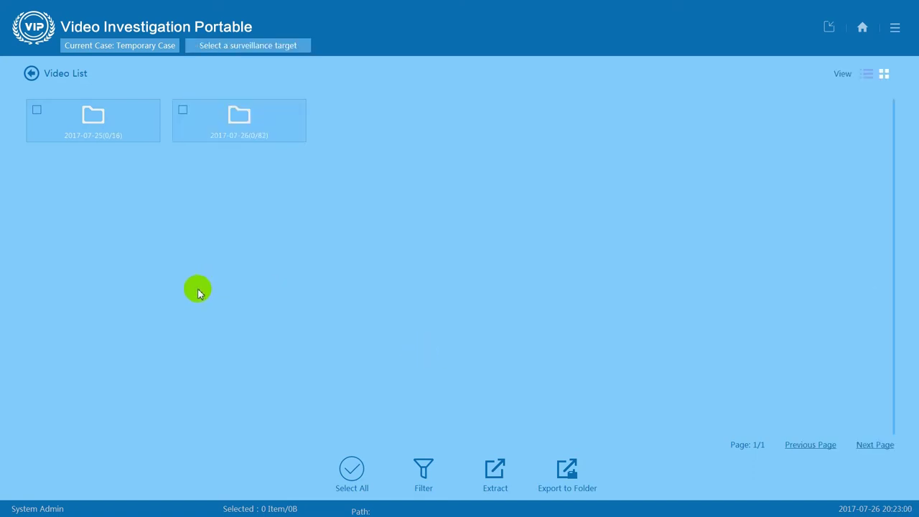
Step: Open the 2017-07-25 folder and its channel 1 folder to list the recordings
{"action": "double_click", "coordinate": [123, 130]}
{"action": "double_click", "coordinate": [122, 182]}
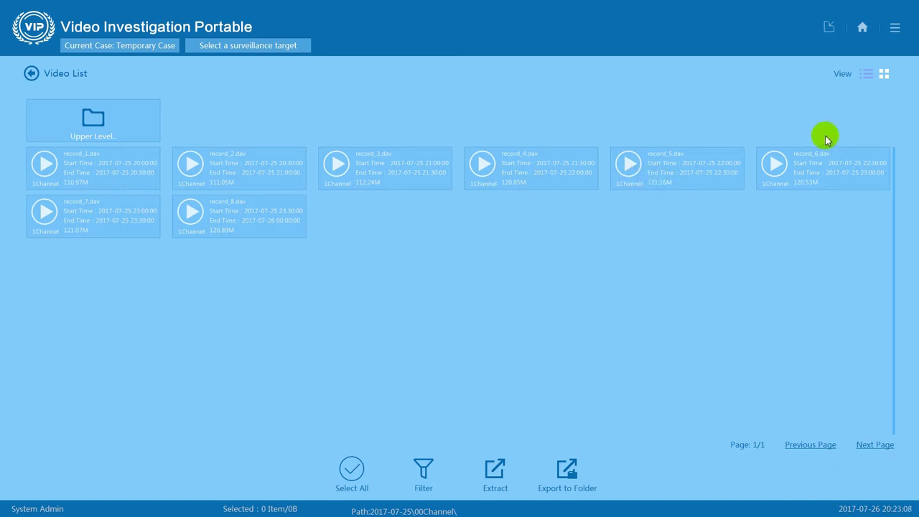
Step: Look through the recordings in list view, and return to the thumbnail view
{"action": "left_click", "coordinate": [866, 75]}
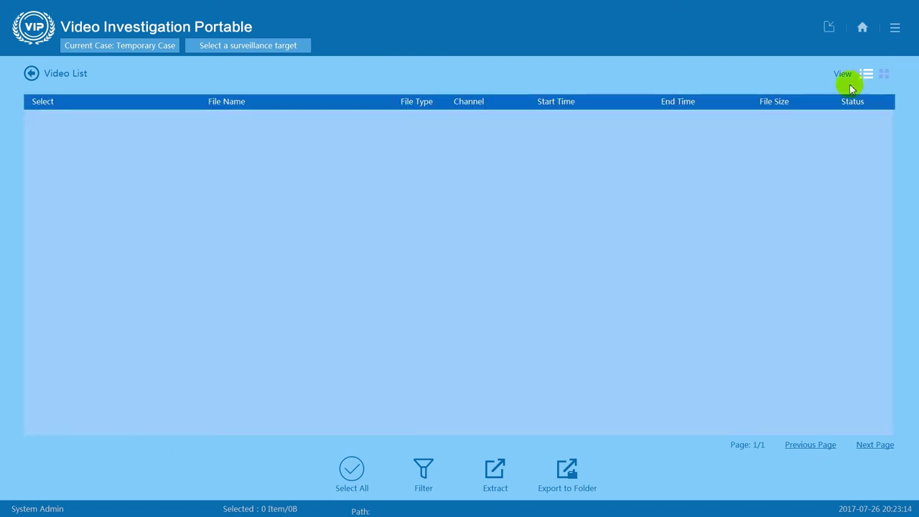
{"action": "scroll", "coordinate": [273, 181], "scroll_direction": "down", "scroll_amount": 20}
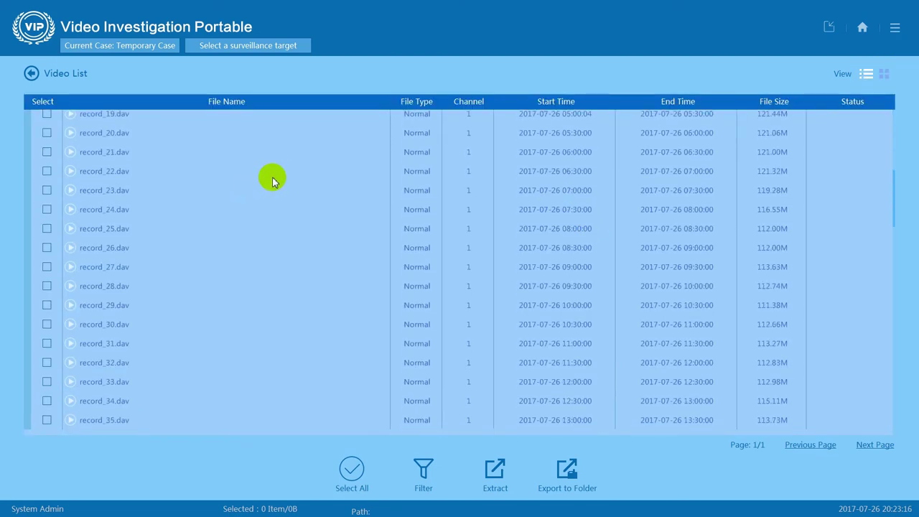
{"action": "scroll", "coordinate": [284, 185], "scroll_direction": "up", "scroll_amount": 20}
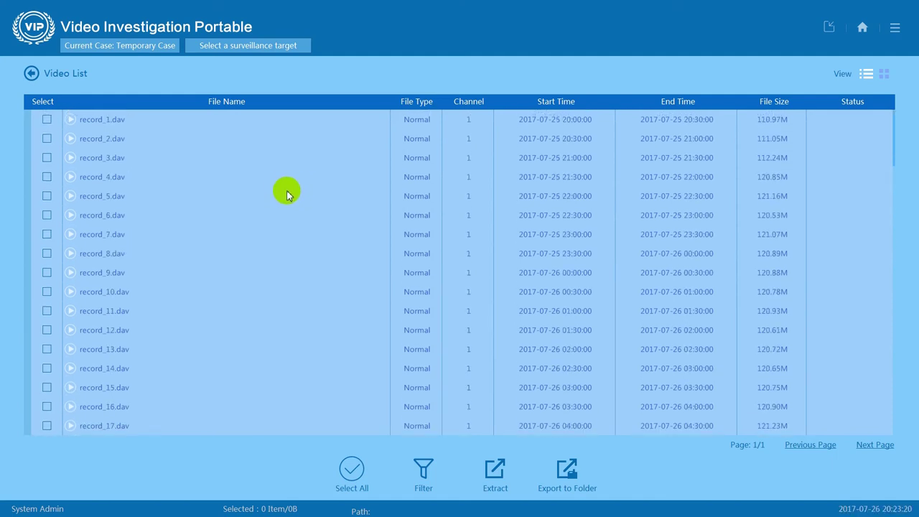
{"action": "left_click", "coordinate": [885, 73]}
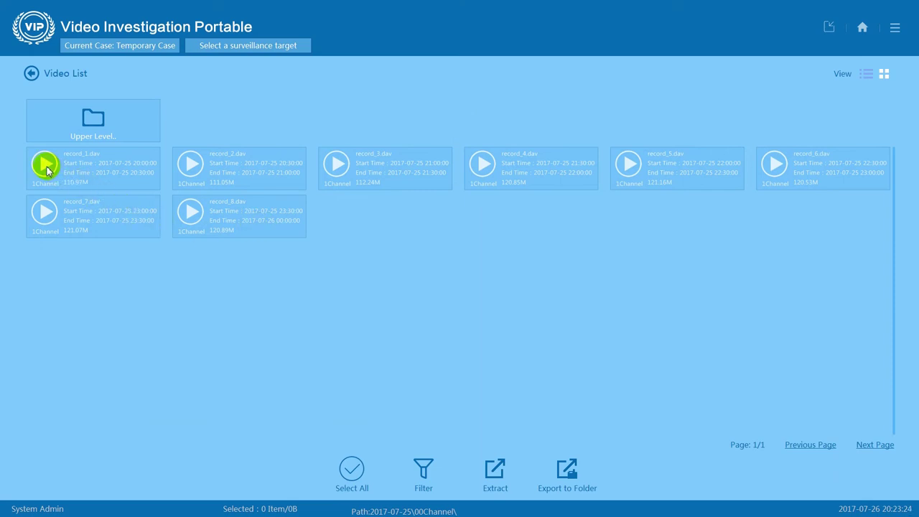
Step: Preview record_1.dav at several points on its timeline, and close the preview with the file deselected
{"action": "left_click", "coordinate": [47, 169]}
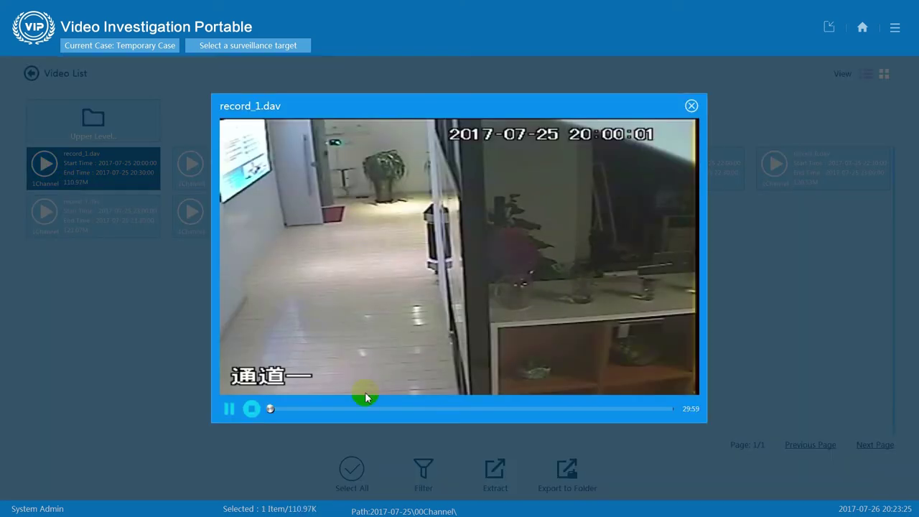
{"action": "left_click", "coordinate": [363, 408]}
{"action": "left_click", "coordinate": [523, 408]}
{"action": "left_click", "coordinate": [691, 106]}
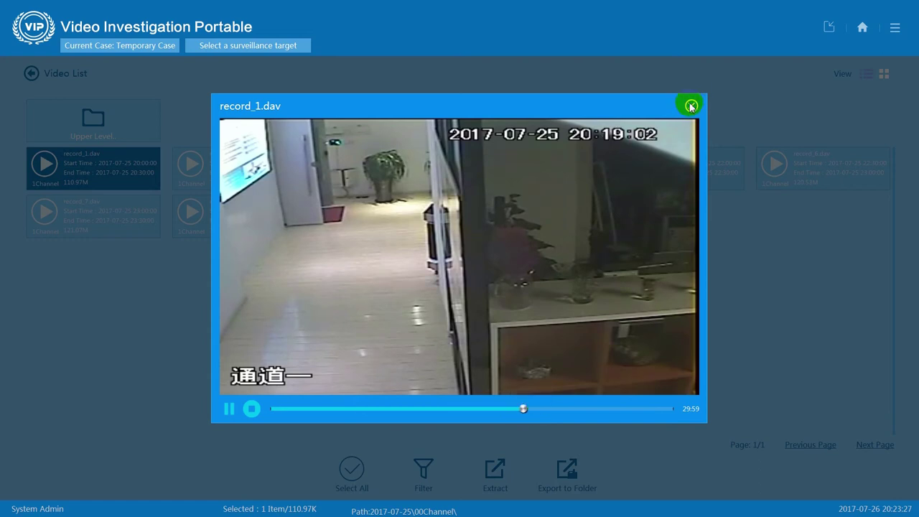
{"action": "left_click", "coordinate": [137, 173]}
Step: Preview record_8.dav from around a third of its timeline, and close the preview with the file deselected
{"action": "left_click", "coordinate": [188, 211]}
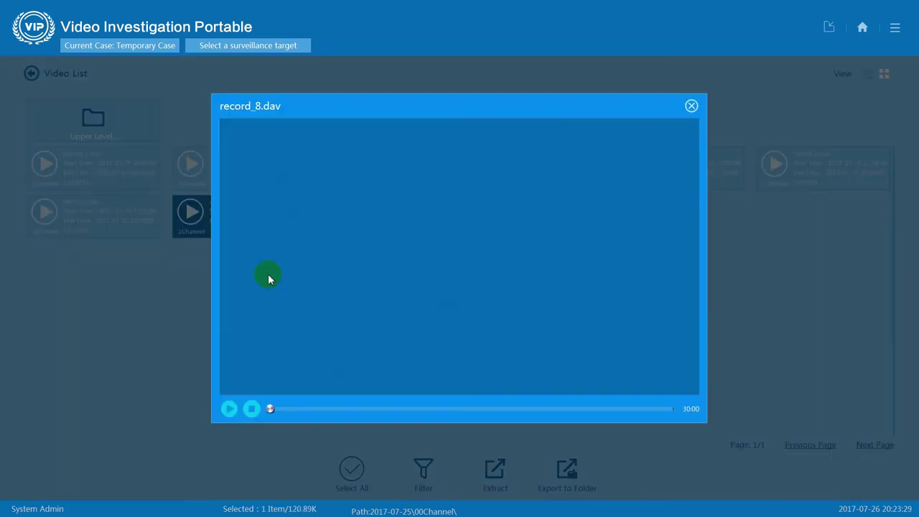
{"action": "left_click", "coordinate": [413, 408]}
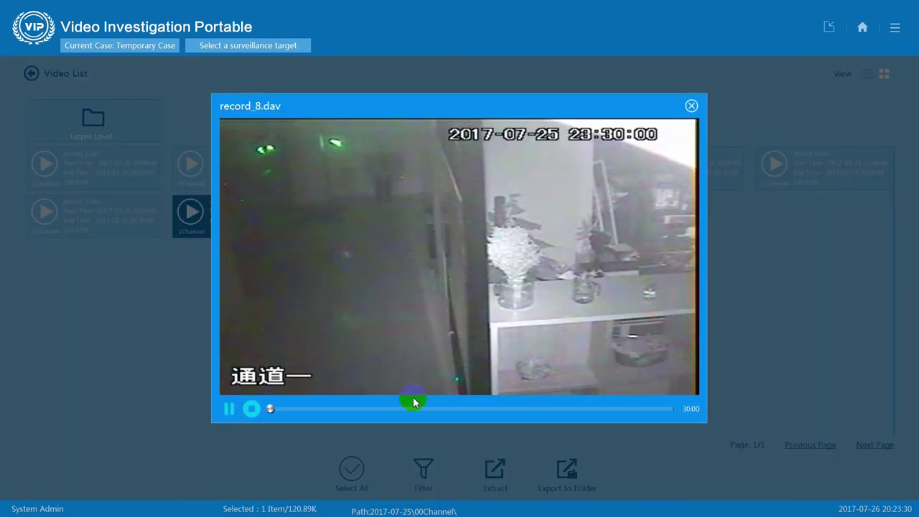
{"action": "left_click", "coordinate": [691, 105]}
{"action": "left_click", "coordinate": [292, 222]}
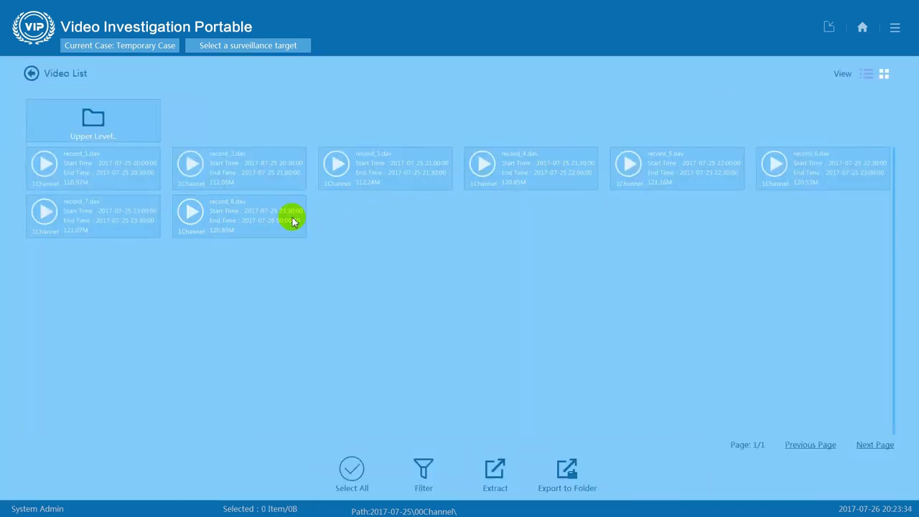
Step: Select and deselect record_1.dav, and do the same for all recordings in the folder
{"action": "left_click", "coordinate": [121, 176]}
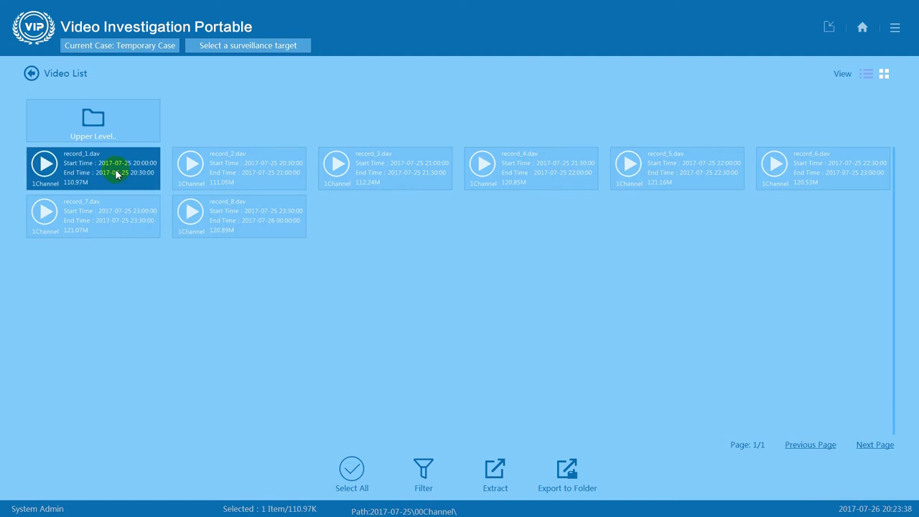
{"action": "left_click", "coordinate": [117, 174]}
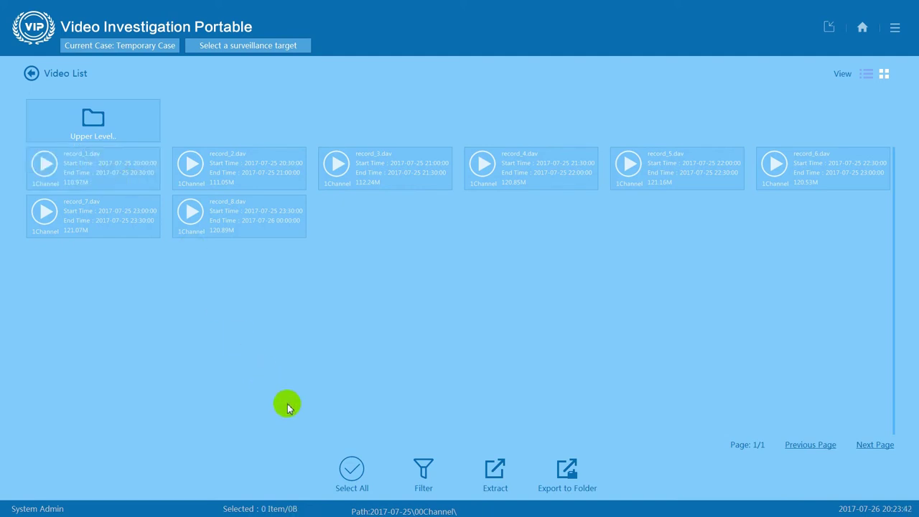
{"action": "left_click", "coordinate": [354, 473]}
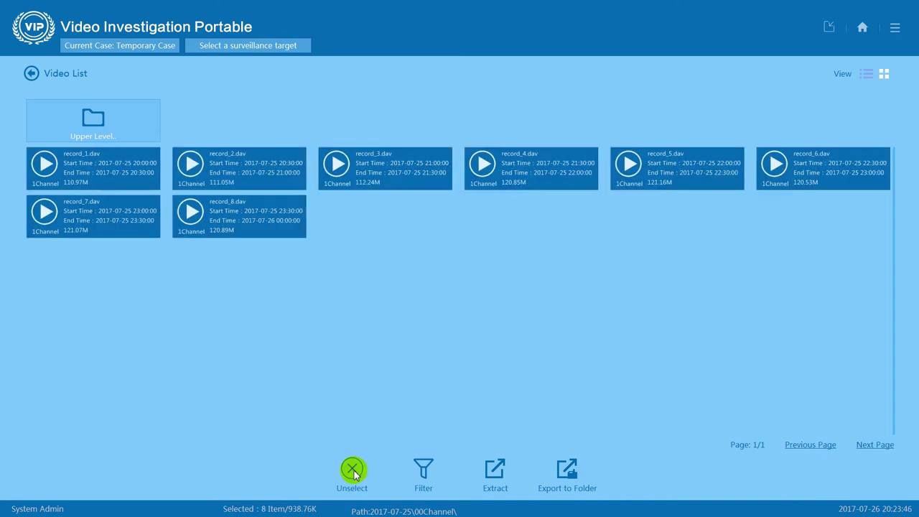
{"action": "left_click", "coordinate": [353, 471]}
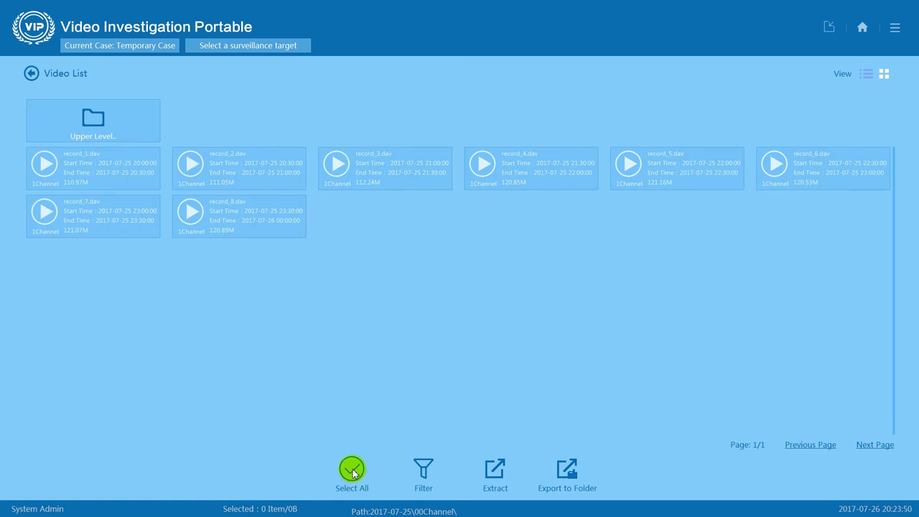
Step: Review the time and channel filter settings and leave them without applying anything
{"action": "left_click", "coordinate": [427, 470]}
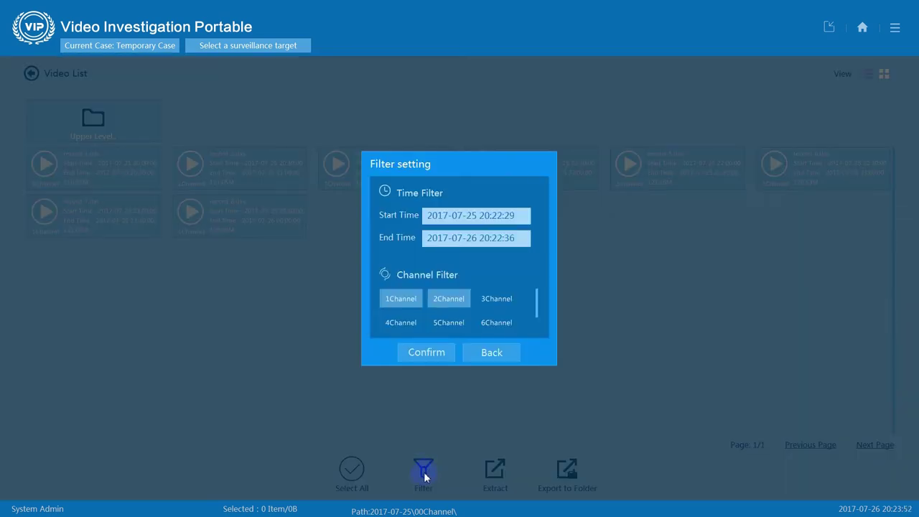
{"action": "left_click", "coordinate": [492, 352]}
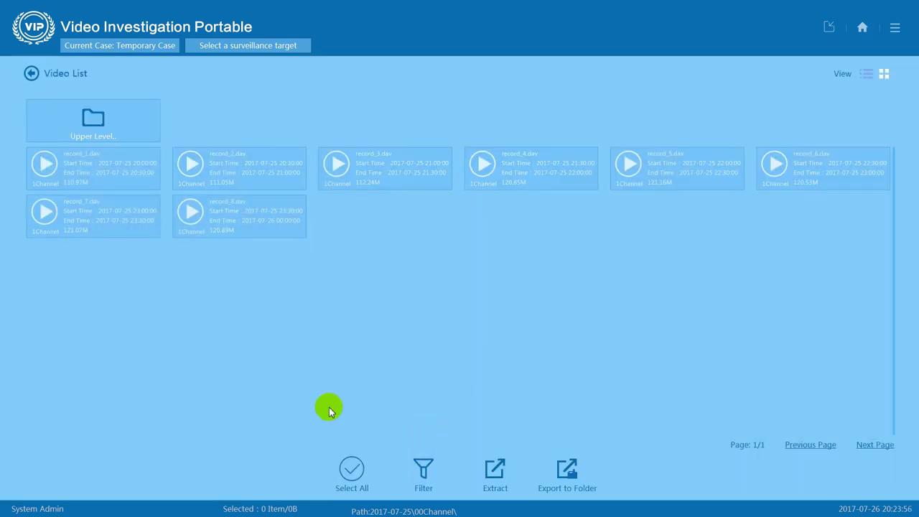
Step: Select record_1.dav and review its Extract Setting dialog, closing it without extracting
{"action": "left_click", "coordinate": [120, 171]}
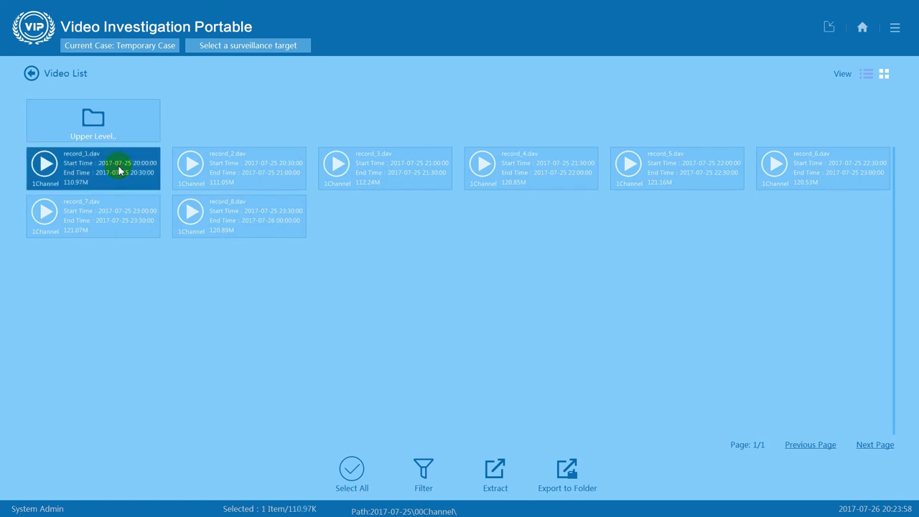
{"action": "left_click", "coordinate": [493, 474]}
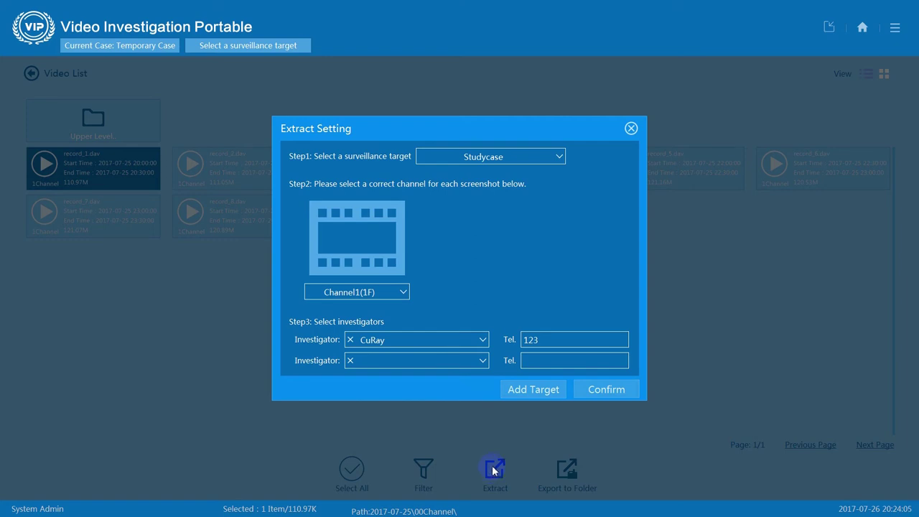
{"action": "left_click", "coordinate": [631, 129]}
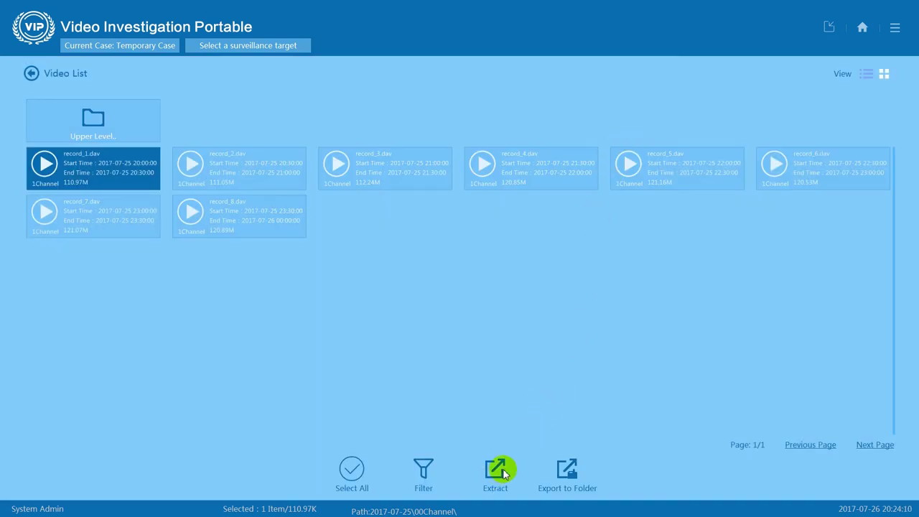
Step: Export the selected record_1.dav recording to the Desktop folder
{"action": "left_click", "coordinate": [567, 469]}
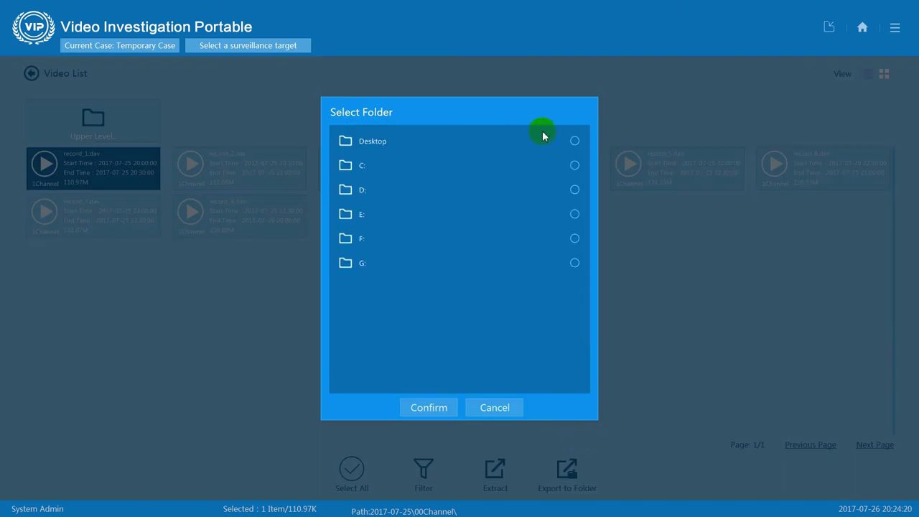
{"action": "left_click", "coordinate": [575, 141]}
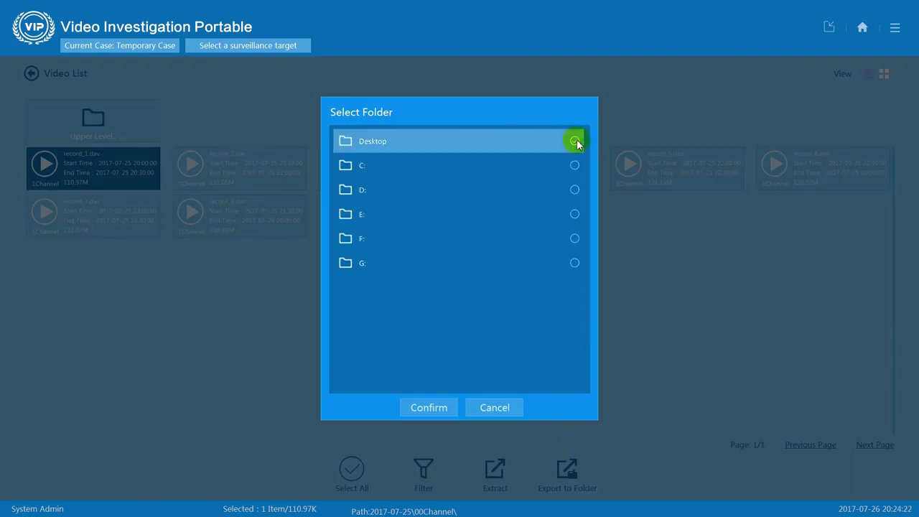
{"action": "left_click", "coordinate": [424, 416]}
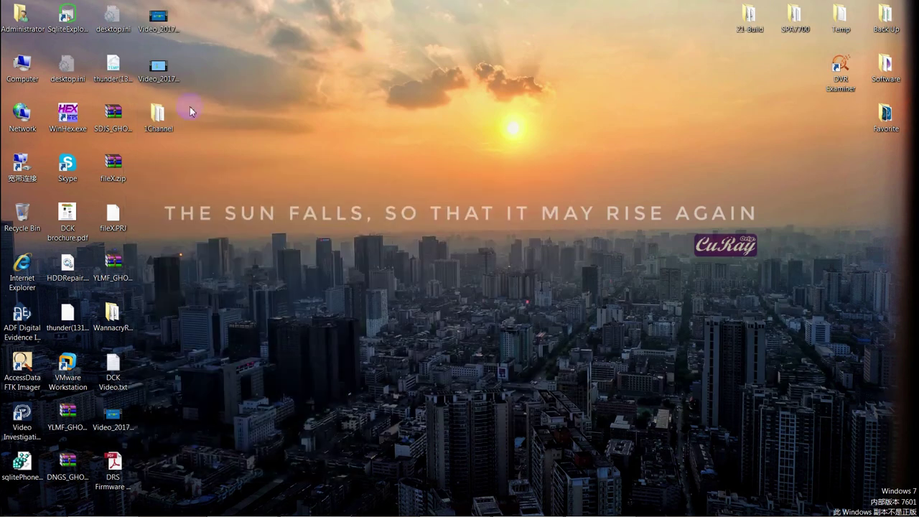
Step: Switch to the Windows desktop and check the exported video files in the 1Channel folder
{"action": "double_click", "coordinate": [158, 113]}
{"action": "left_click_drag", "start_coordinate": [297, 211], "coordinate": [439, 102]}
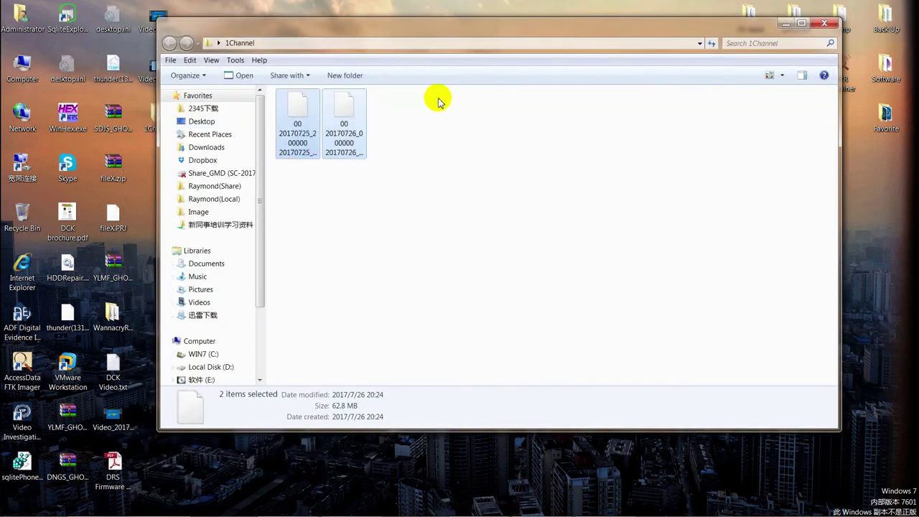
{"action": "left_click", "coordinate": [487, 215]}
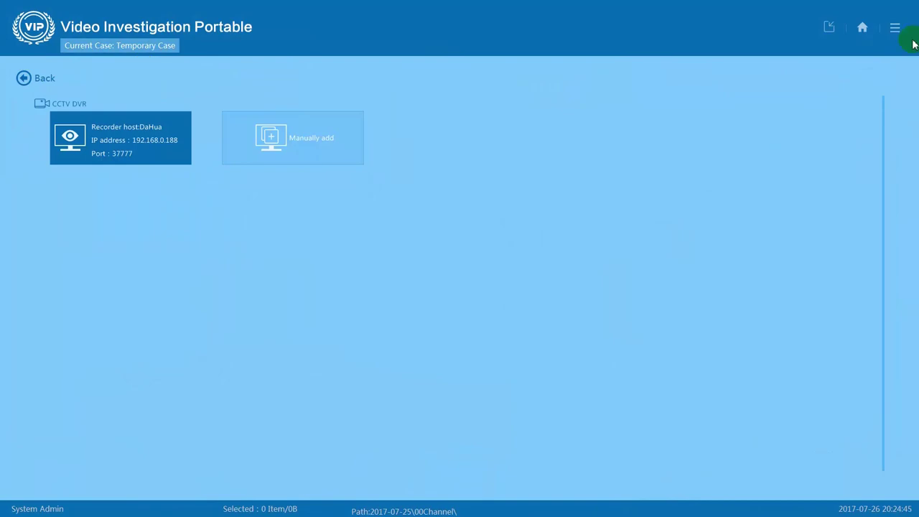
Step: Leave the list of detected CCTV DVRs and return to the home screen
{"action": "left_click", "coordinate": [860, 26]}
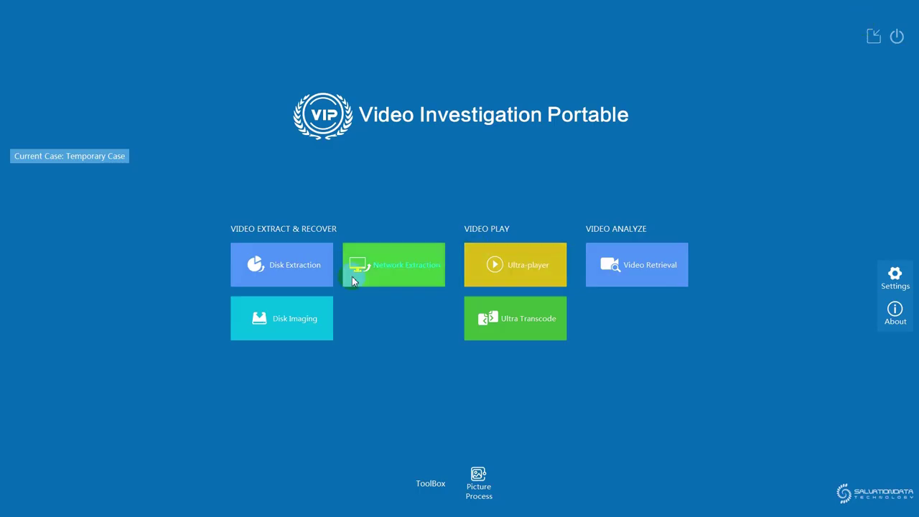
{"action": "left_click", "coordinate": [380, 267]}
{"action": "left_click", "coordinate": [26, 78]}
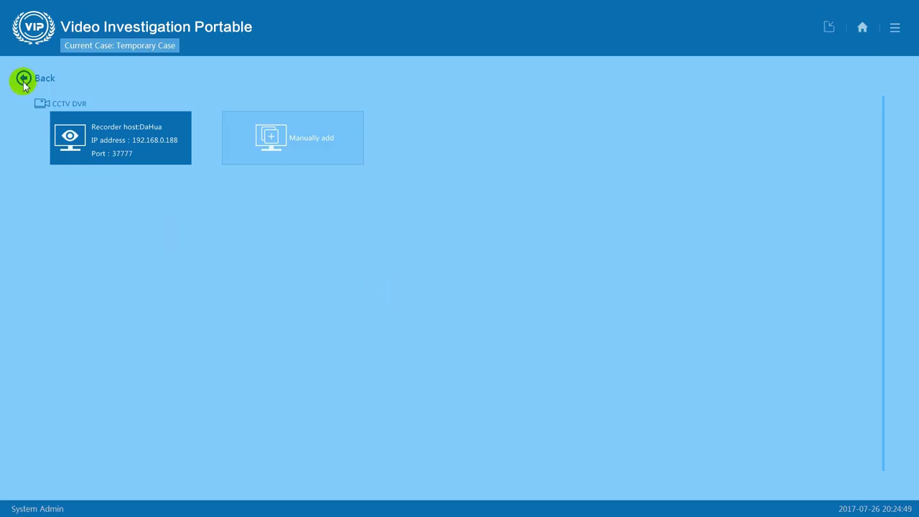
{"action": "left_click", "coordinate": [862, 28]}
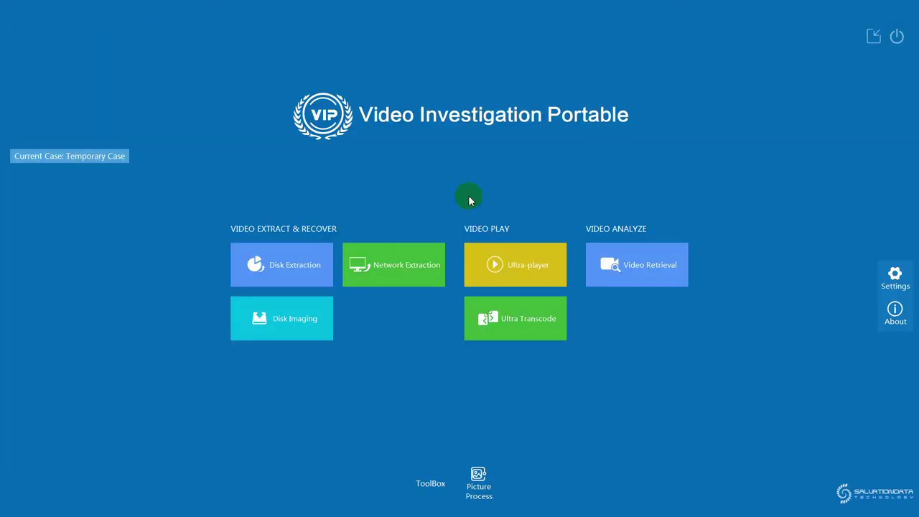
Step: Start a manual scan in Network Extraction and choose DaHua as the DVR vendor
{"action": "left_click", "coordinate": [403, 280]}
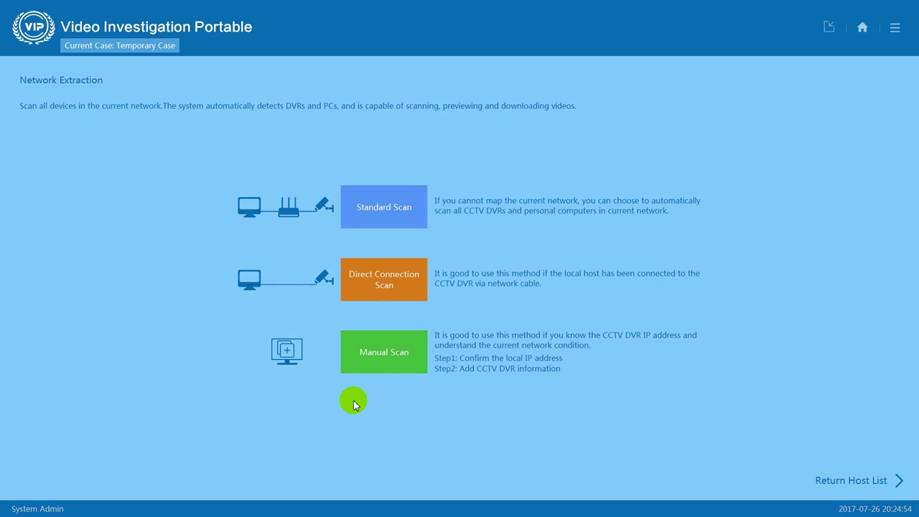
{"action": "left_click", "coordinate": [388, 361]}
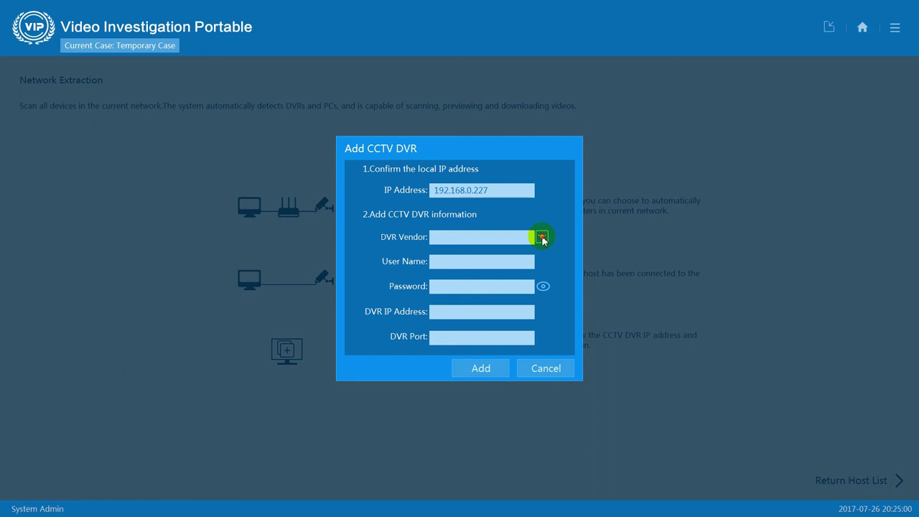
{"action": "left_click", "coordinate": [541, 237]}
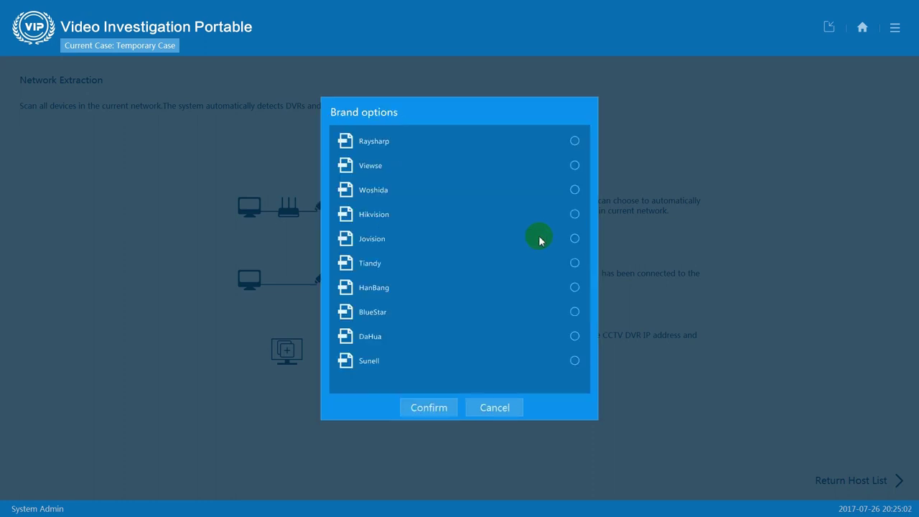
{"action": "left_click", "coordinate": [466, 344]}
{"action": "left_click", "coordinate": [435, 419]}
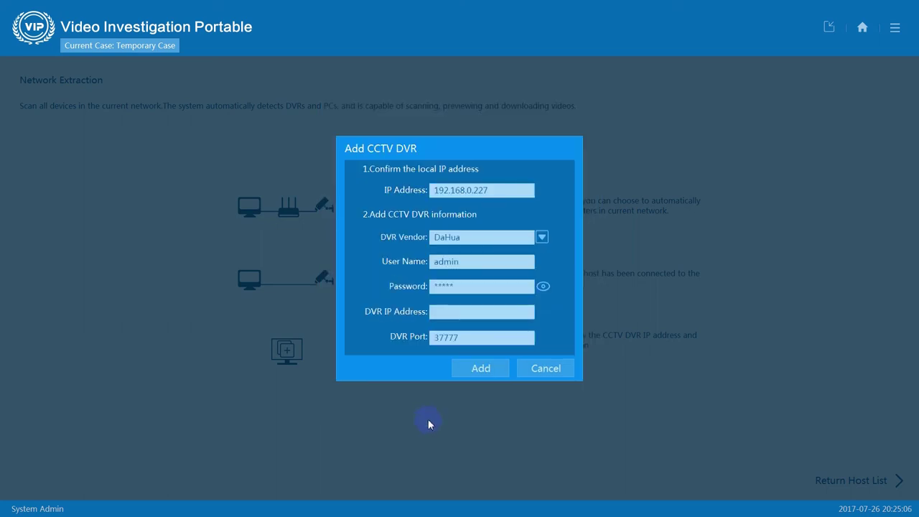
Step: Set the DVR IP address to 192.168.0.188 and add the CCTV DVR to the host list
{"action": "left_click", "coordinate": [494, 316]}
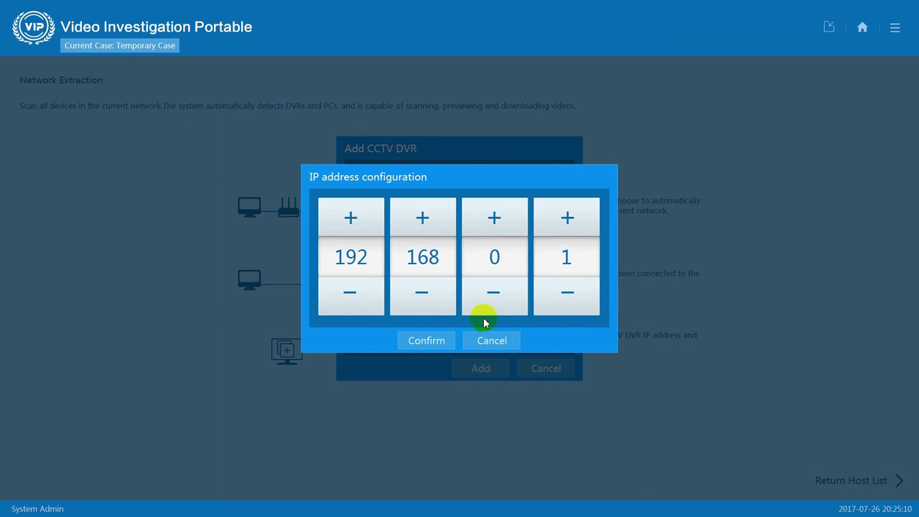
{"action": "left_click", "coordinate": [572, 260]}
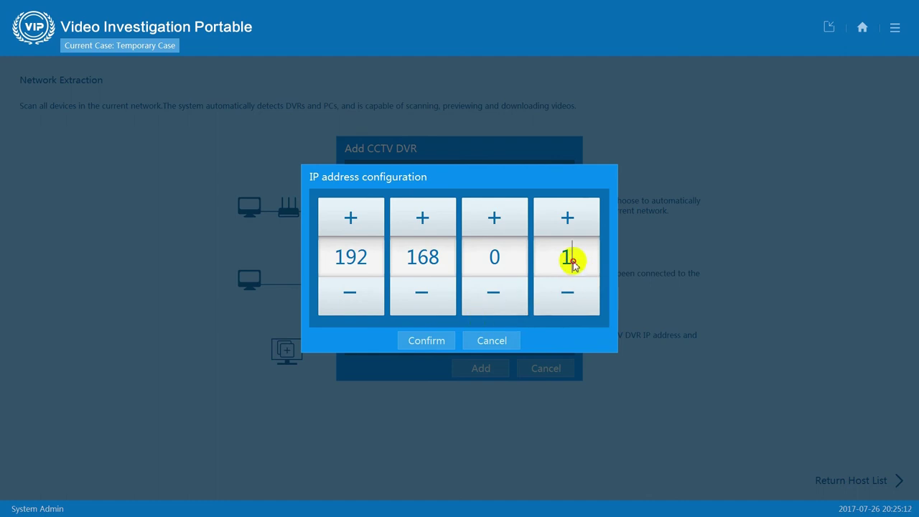
{"action": "type", "text": "88"}
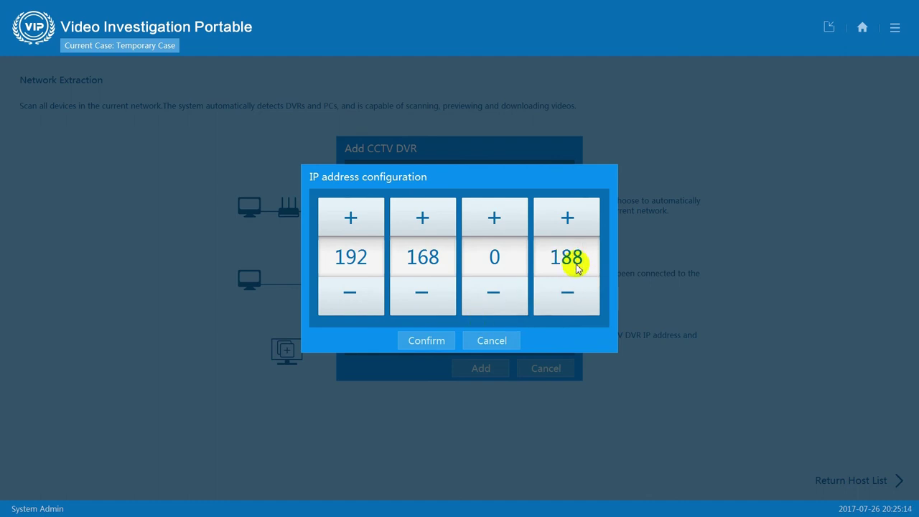
{"action": "left_click", "coordinate": [433, 339]}
{"action": "left_click", "coordinate": [480, 369]}
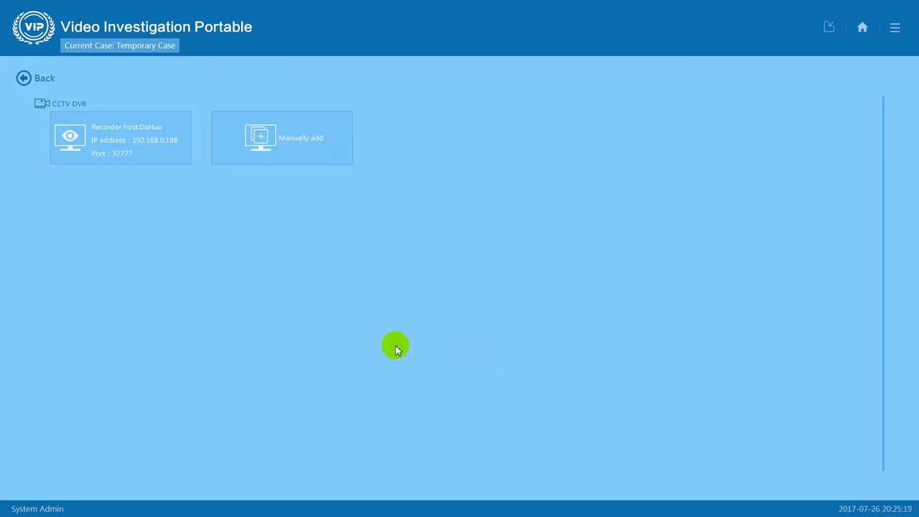
Step: Connect to the added DaHua DVR by Direct Connection, using the prefilled login details
{"action": "left_click", "coordinate": [126, 143]}
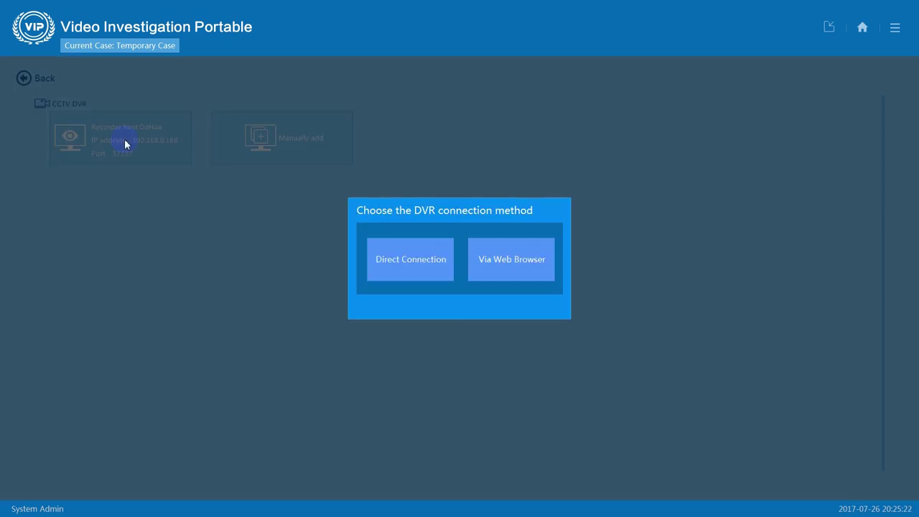
{"action": "left_click", "coordinate": [413, 267]}
{"action": "left_click", "coordinate": [459, 339]}
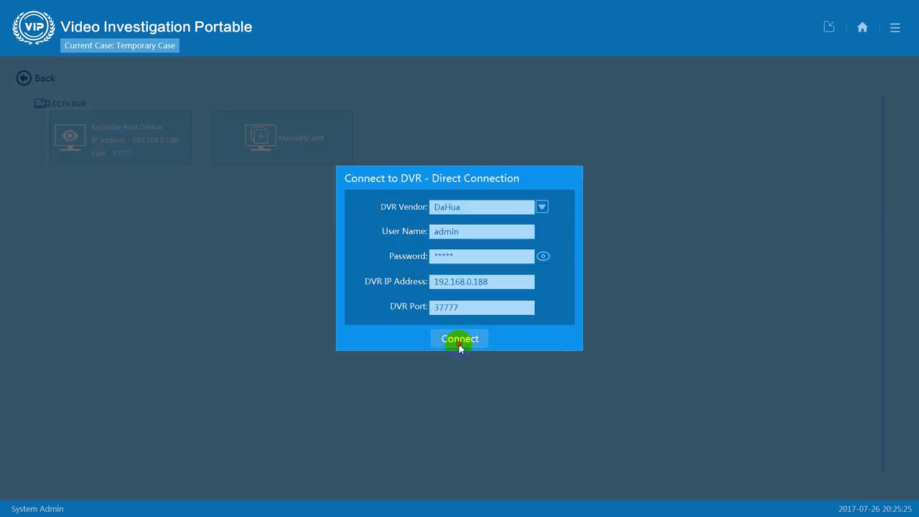